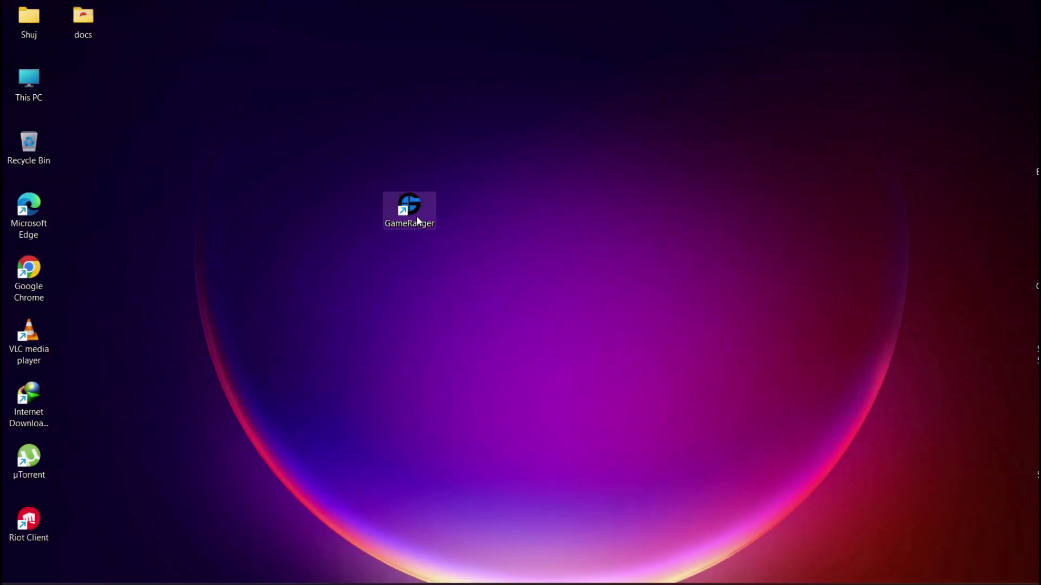
# Move the GameRanger shortcut, launch it, and host Stronghold: Crusader, triggering firewall warnings
pyautogui.moveTo(417, 216); pyautogui.dragTo(533, 275)
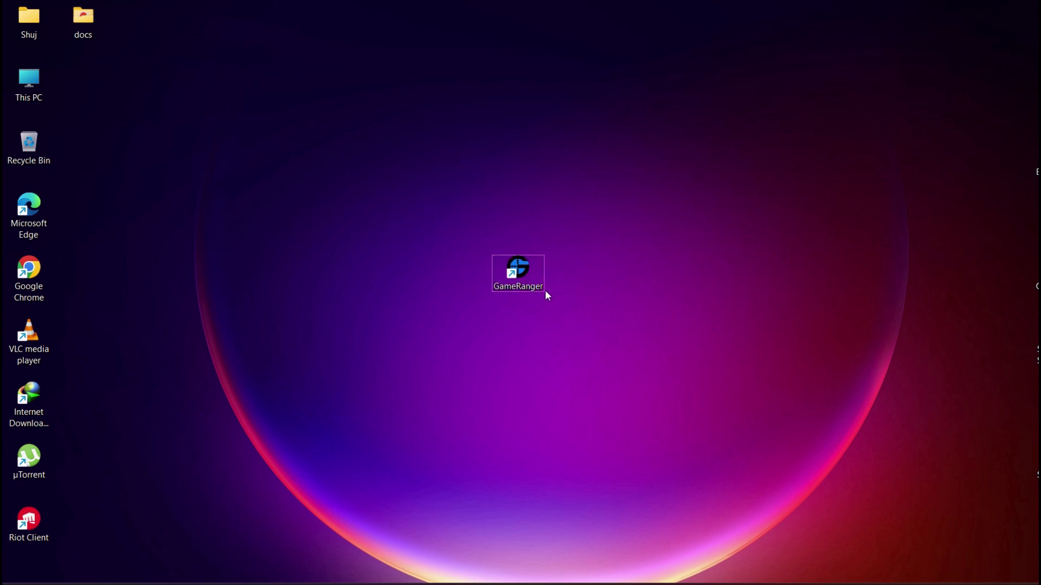
pyautogui.doubleClick(522, 273)
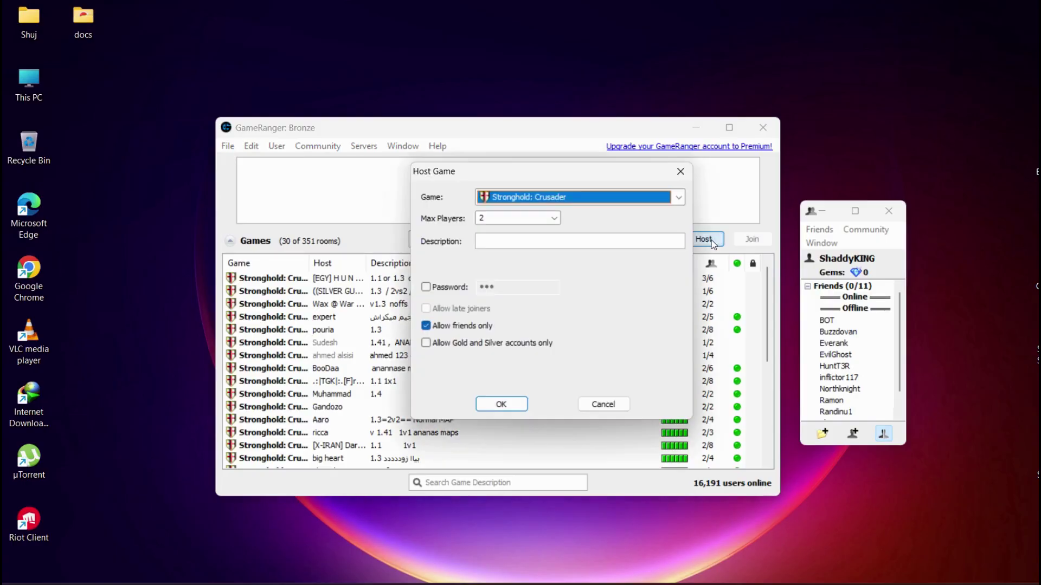
pyautogui.click(512, 399)
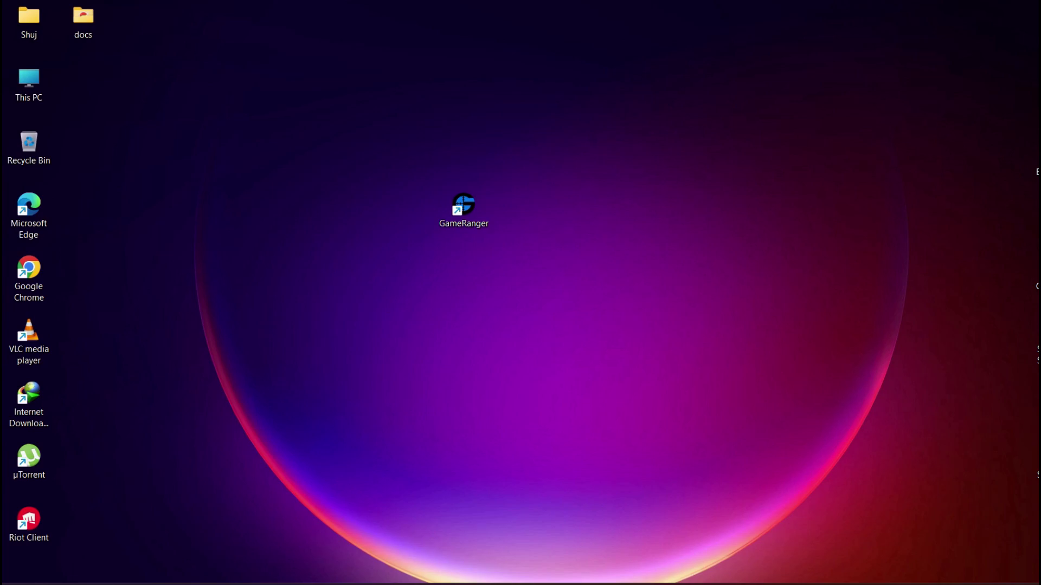
# Exit GameRanger from its system tray icon and confirm Quit
pyautogui.rightClick(940, 556)
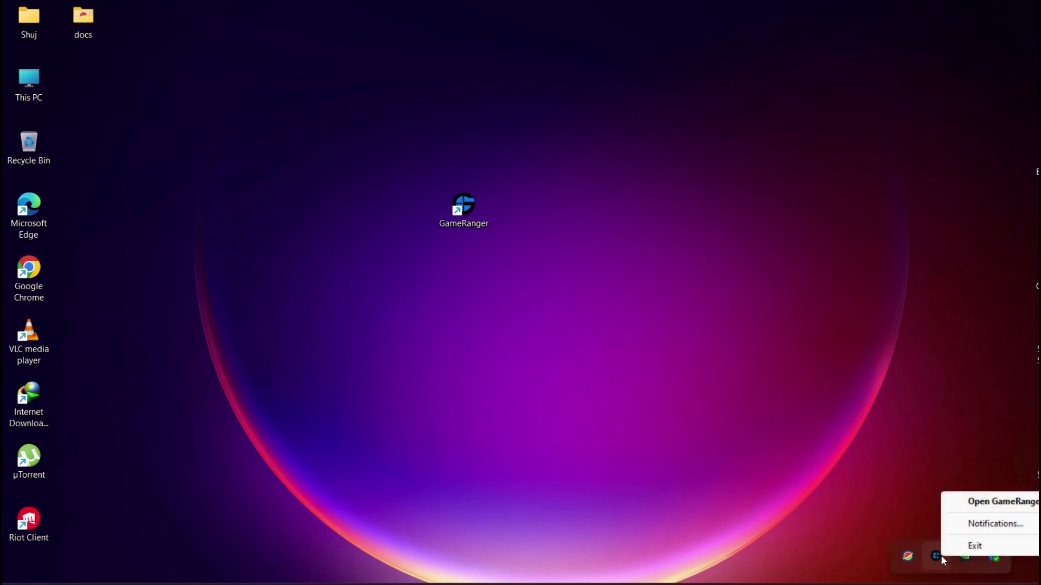
pyautogui.click(972, 545)
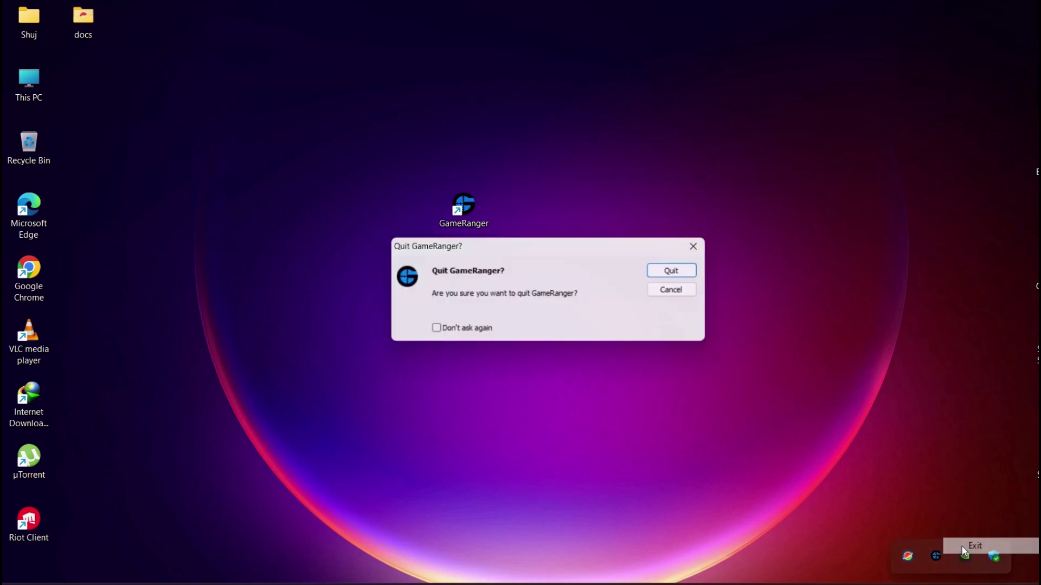
pyautogui.click(674, 274)
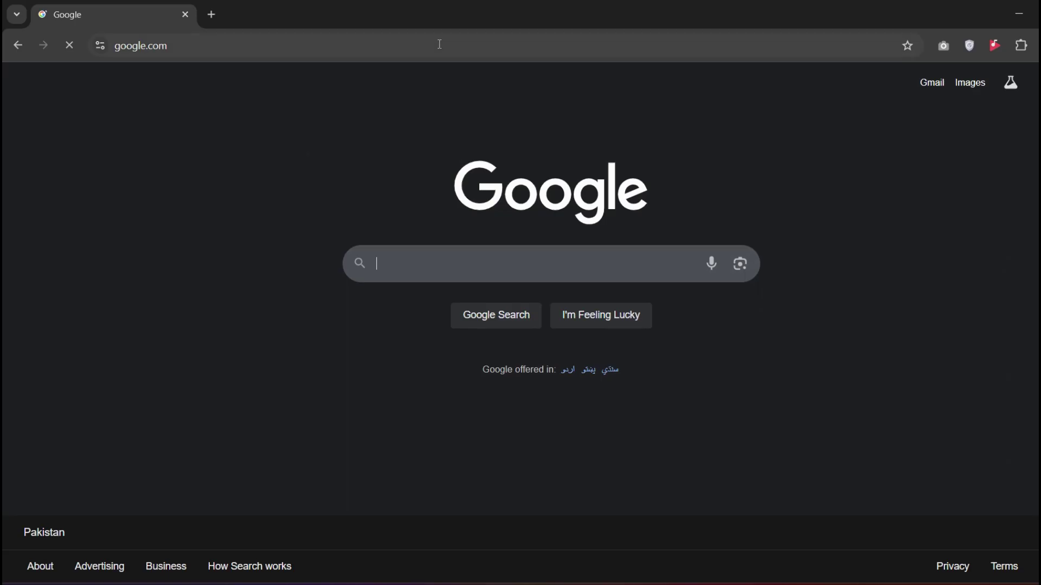
pyautogui.write('hide')
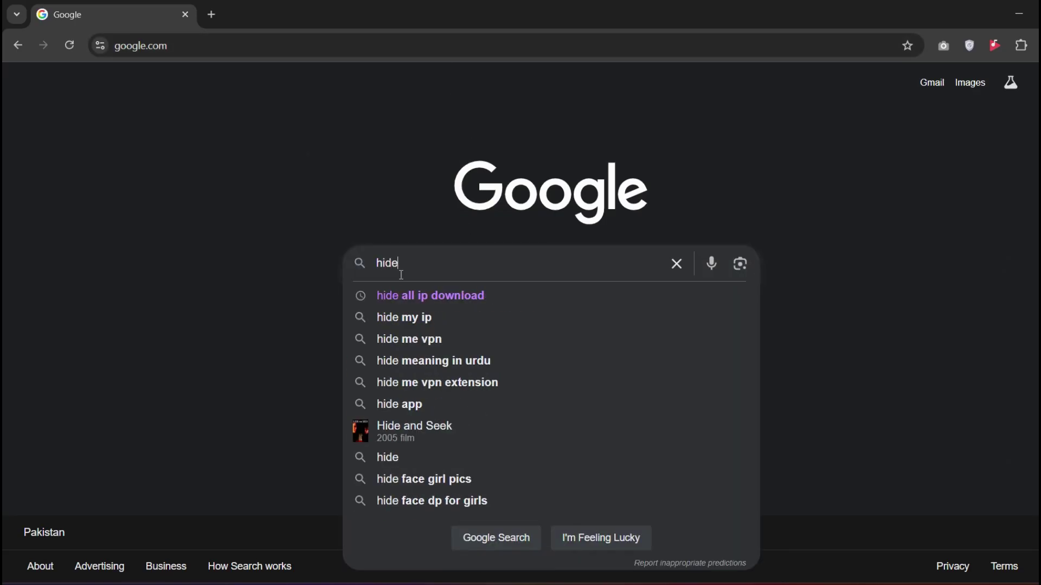
pyautogui.write(' all ip')
# Run the Google search for 'hide all ip'
pyautogui.press('Return')
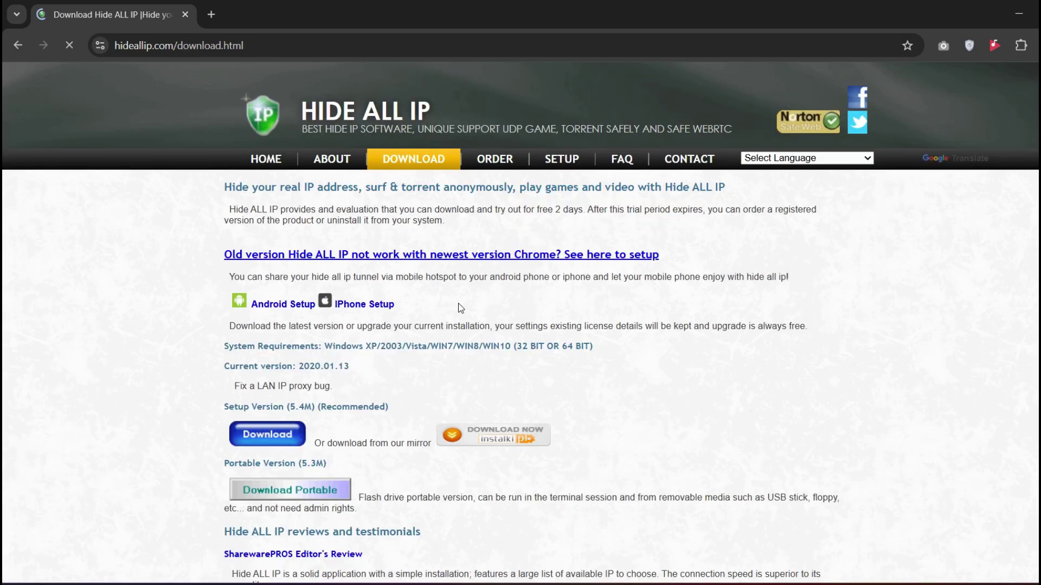
pyautogui.scroll(-2, 463, 315)
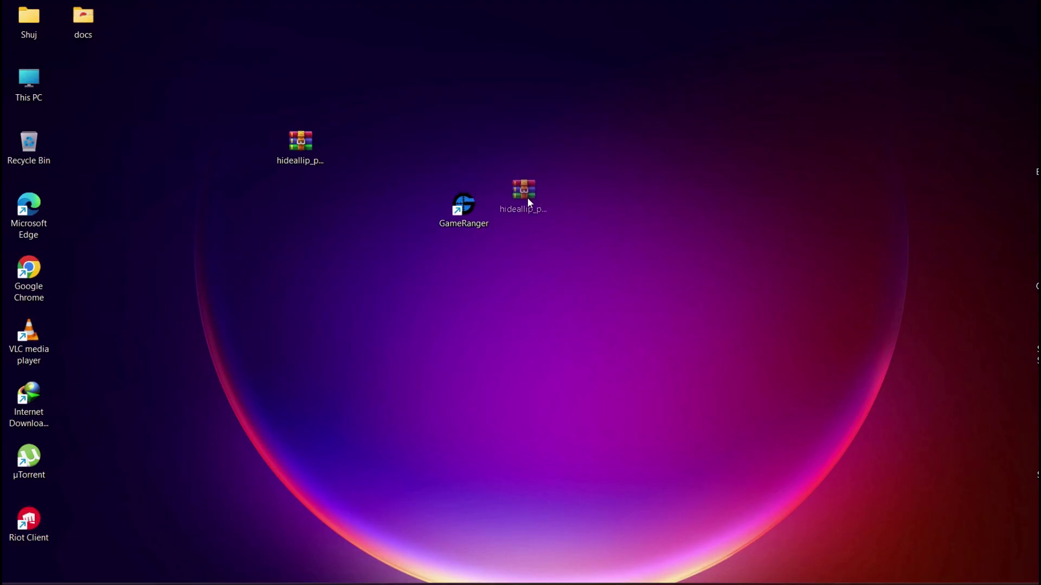
# Place the portable Hide ALL IP zip beside GameRanger and extract it into hideallip_portable
pyautogui.moveTo(527, 198); pyautogui.dragTo(544, 201)
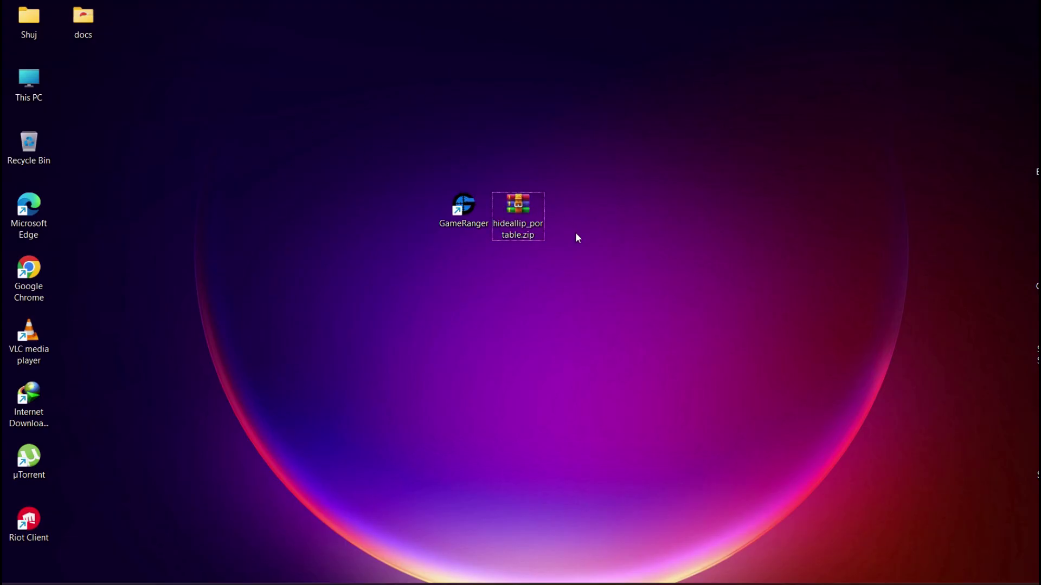
pyautogui.moveTo(464, 211); pyautogui.dragTo(411, 211)
pyautogui.click(530, 209)
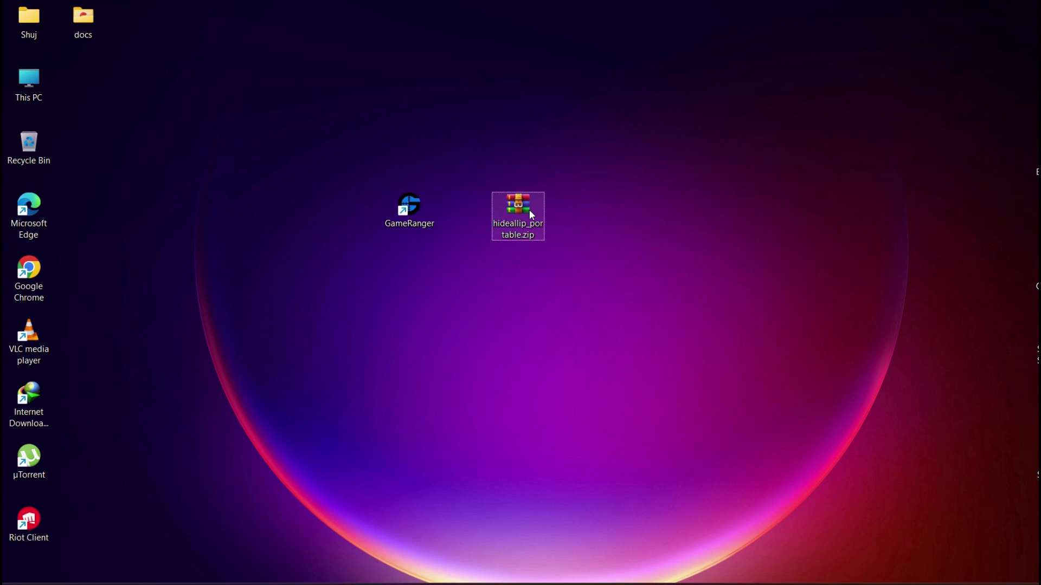
pyautogui.moveTo(521, 271); pyautogui.dragTo(524, 213)
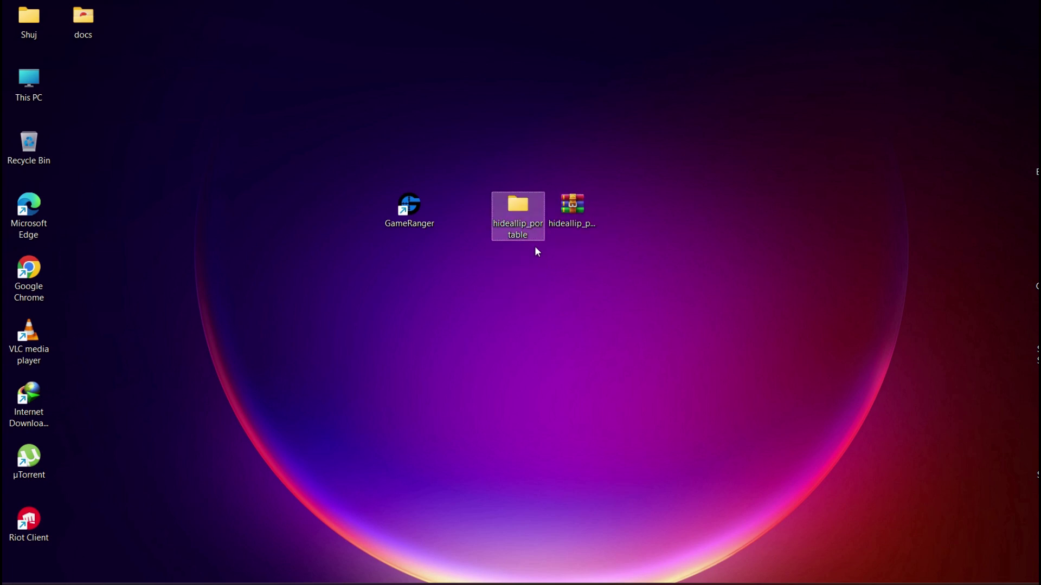
# Start HideAllIP.exe from hideallip_portable on the free trial and connect to the Indonesia server
pyautogui.doubleClick(508, 210)
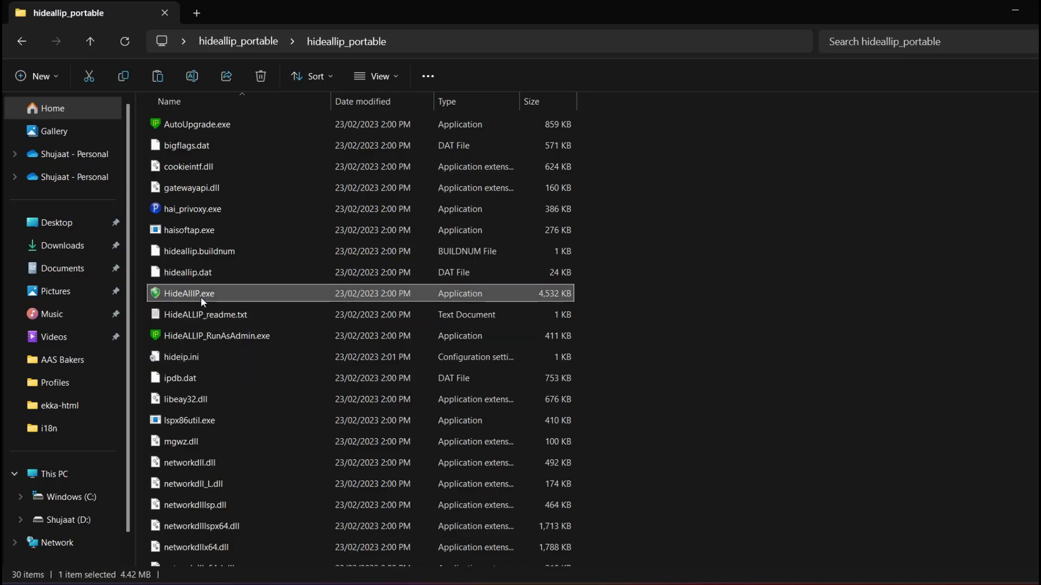
pyautogui.rightClick(204, 295)
pyautogui.click(264, 274)
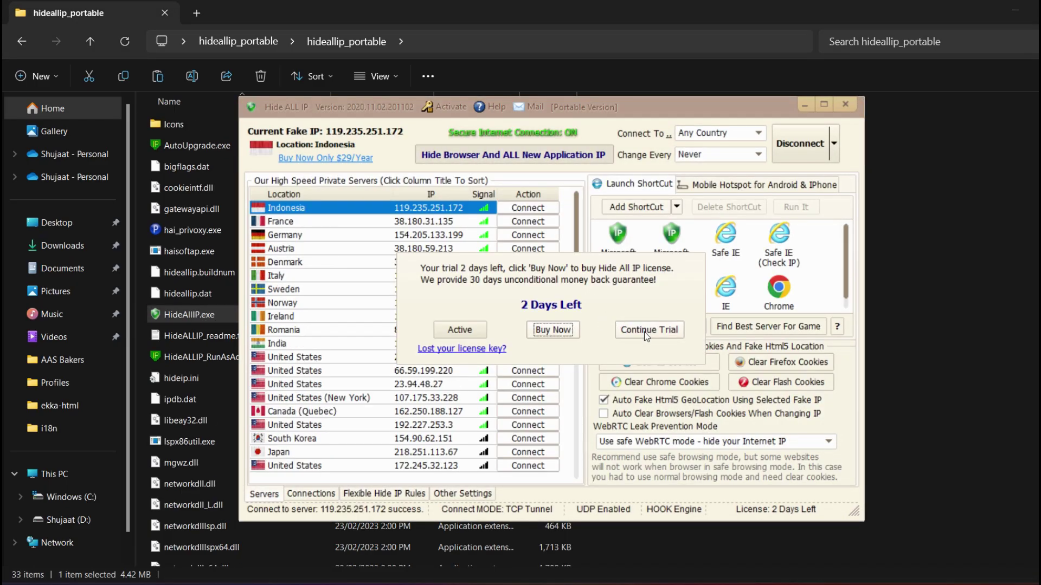
pyautogui.click(649, 329)
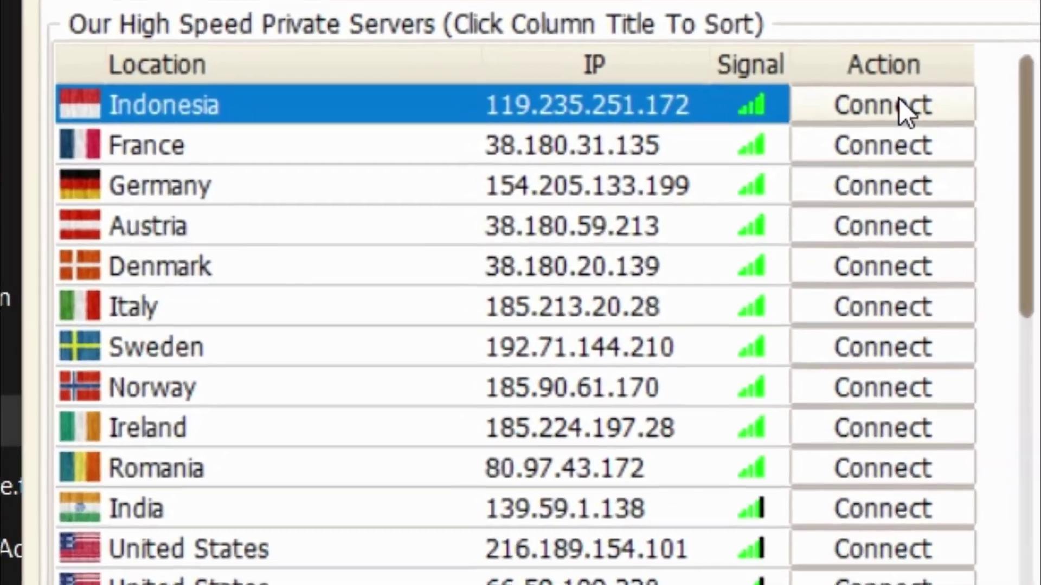
pyautogui.click(900, 102)
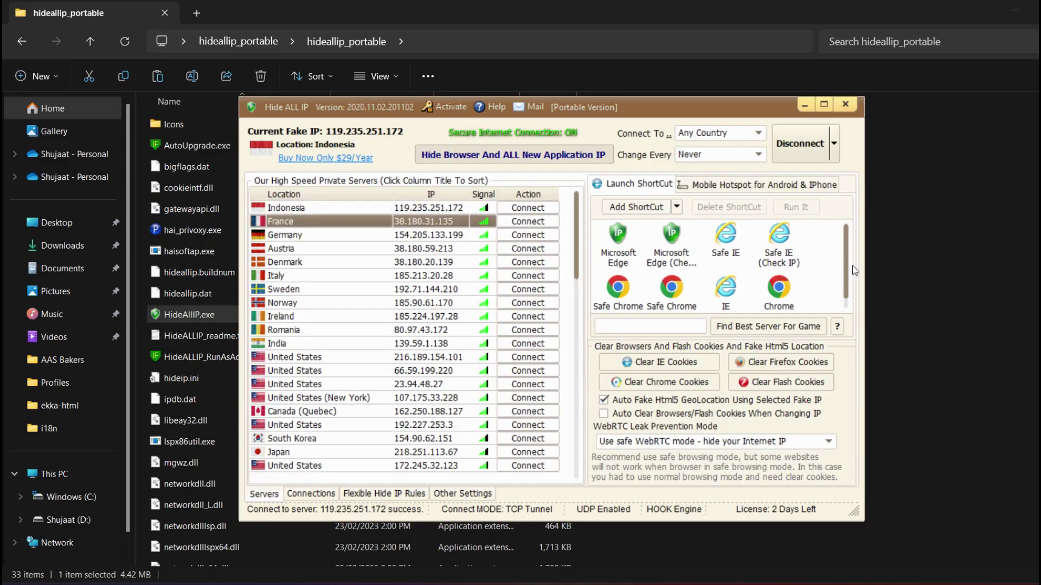
pyautogui.scroll(-1, 850, 277)
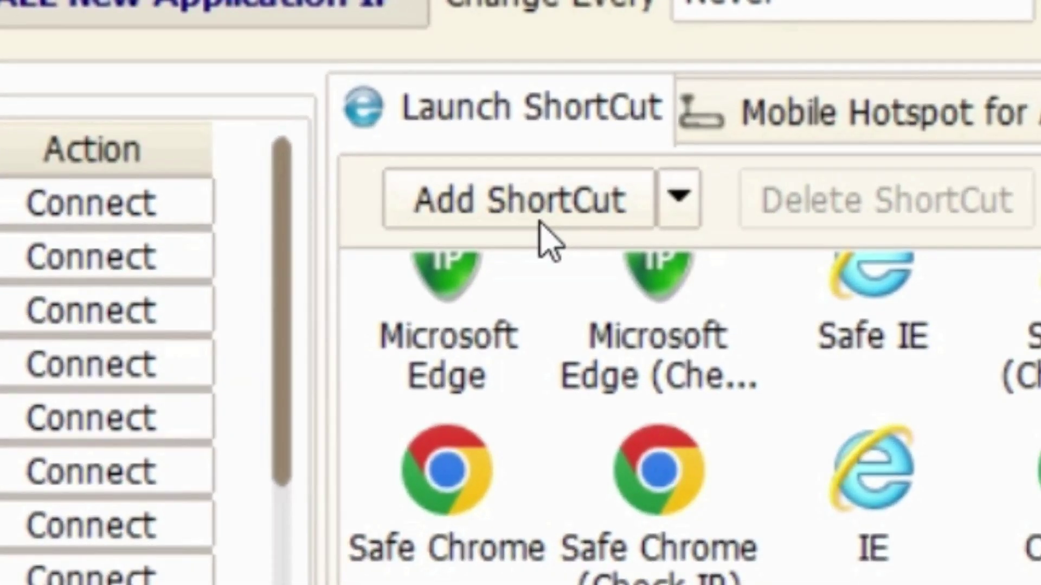
# Add the GameRanger desktop shortcut as a new Hide ALL IP launch shortcut
pyautogui.click(539, 221)
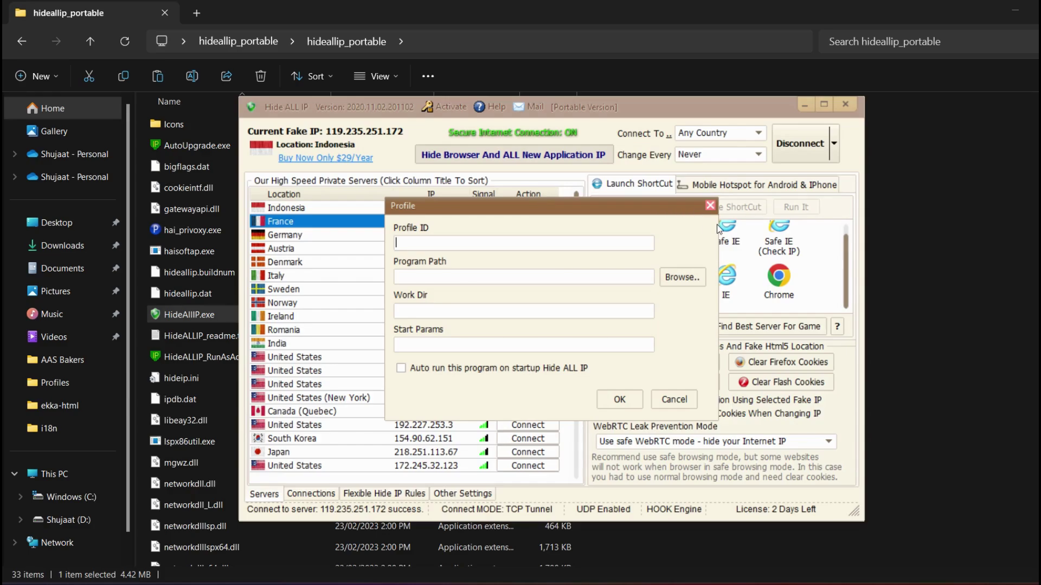
pyautogui.click(681, 277)
pyautogui.scroll(-5, 529, 244)
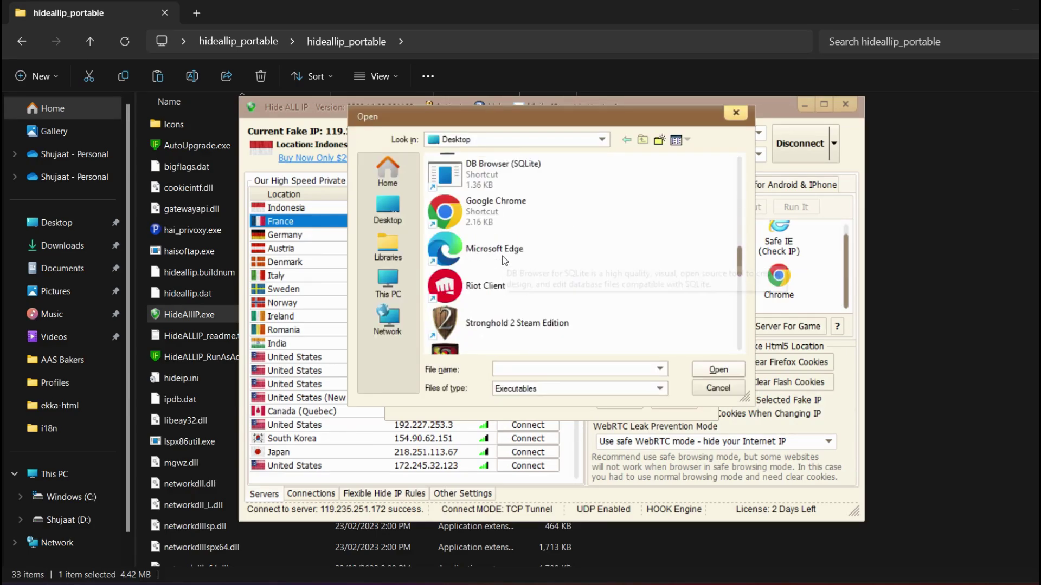
pyautogui.scroll(-5, 529, 244)
pyautogui.click(505, 294)
pyautogui.click(712, 369)
pyautogui.click(618, 399)
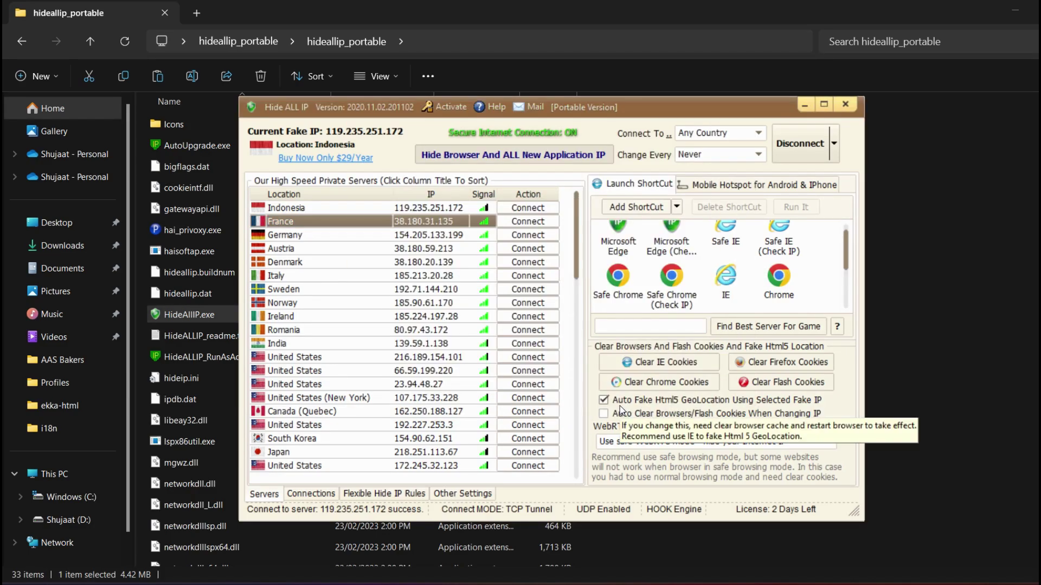
pyautogui.moveTo(844, 262); pyautogui.dragTo(845, 295)
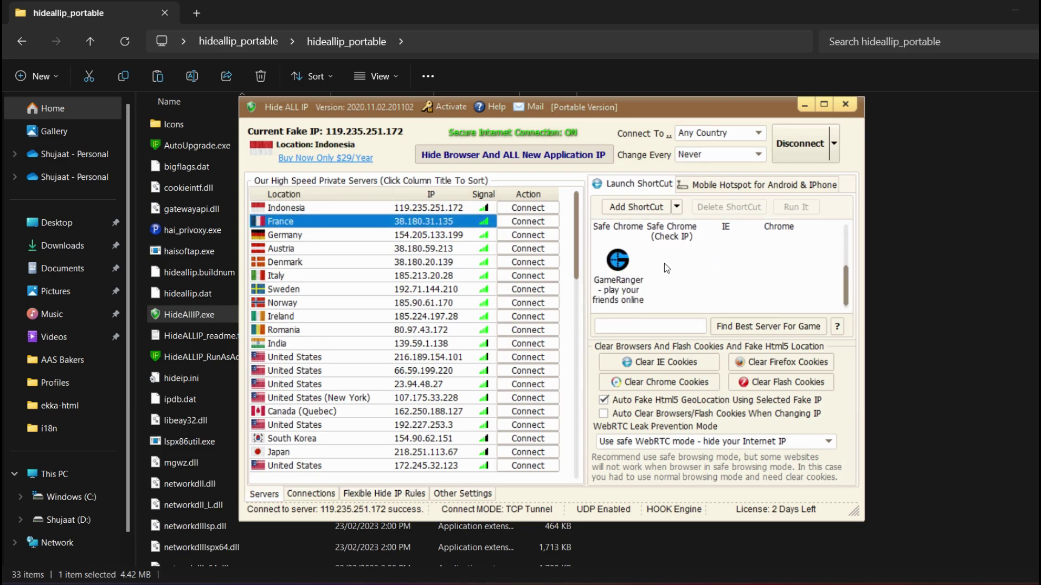
# Start GameRanger from its Hide ALL IP shortcut, host a Stronghold: Crusader room, then close it
pyautogui.doubleClick(622, 269)
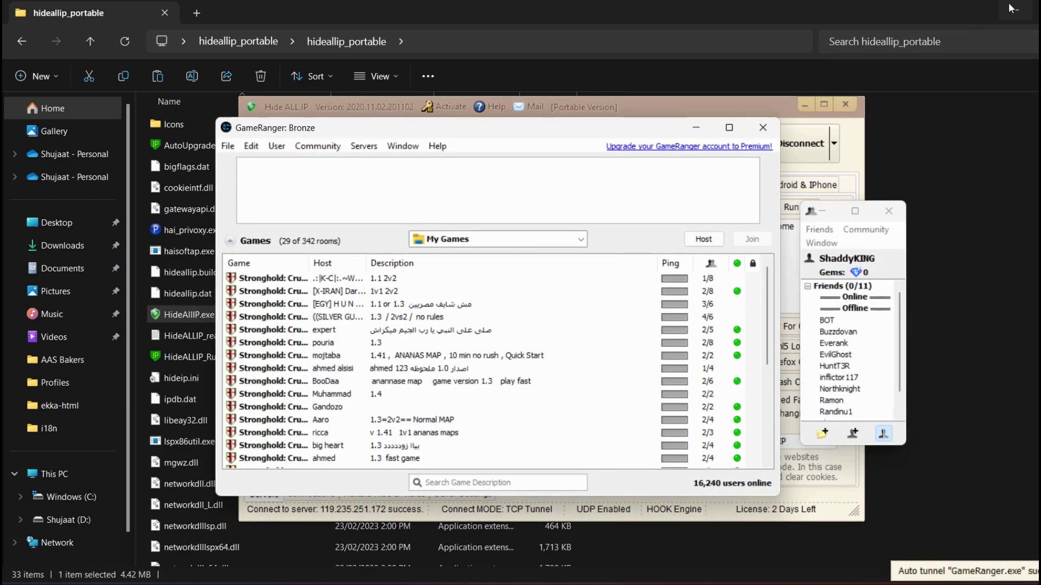
pyautogui.click(1014, 13)
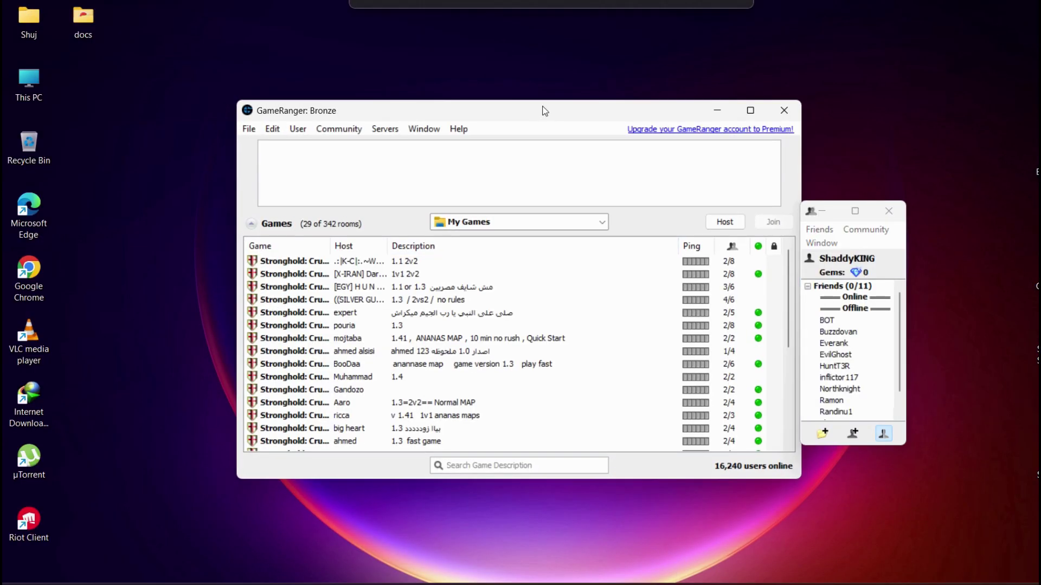
pyautogui.click(716, 221)
pyautogui.press('Return')
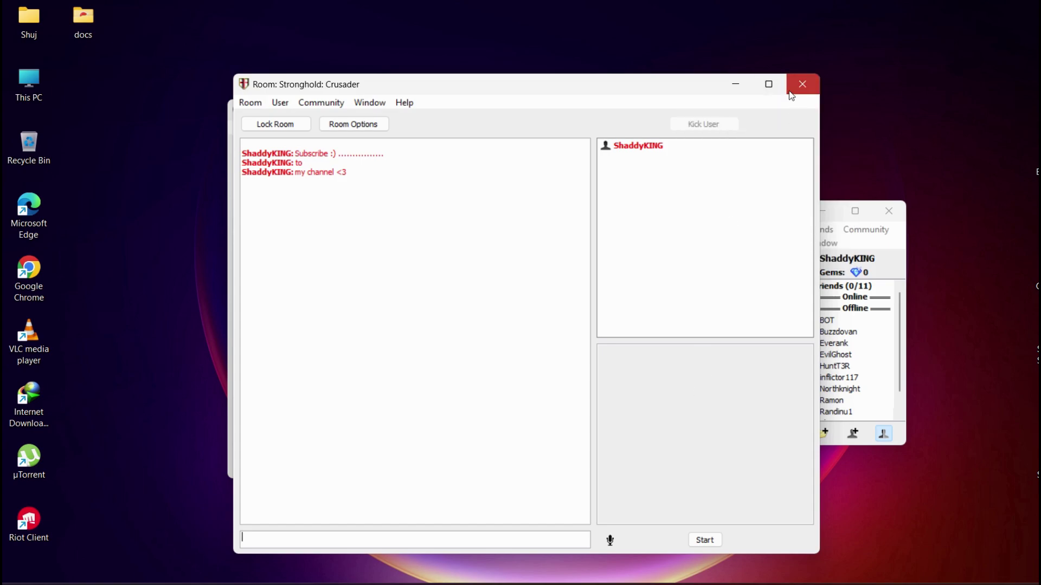
pyautogui.click(801, 84)
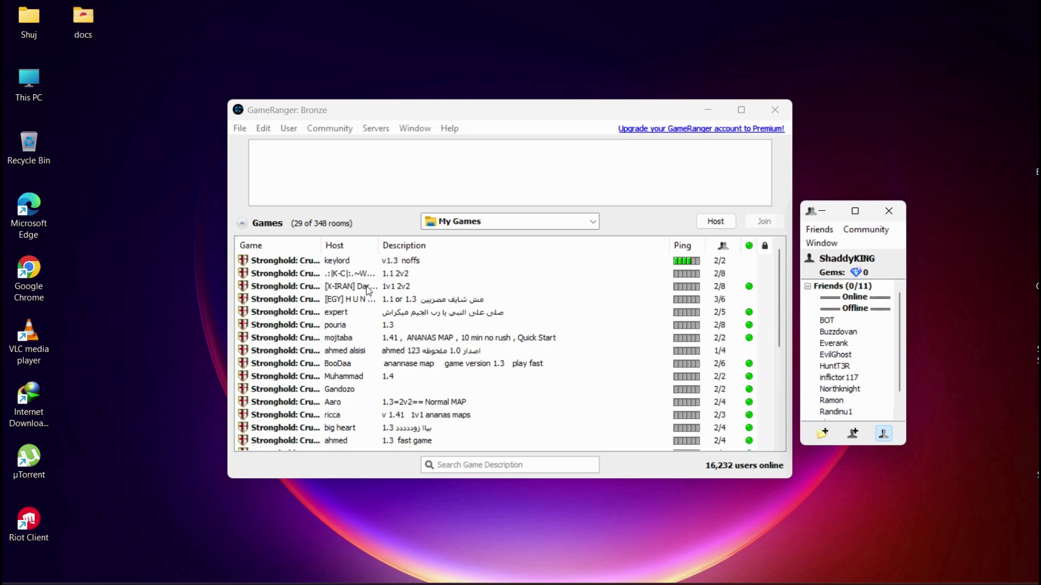